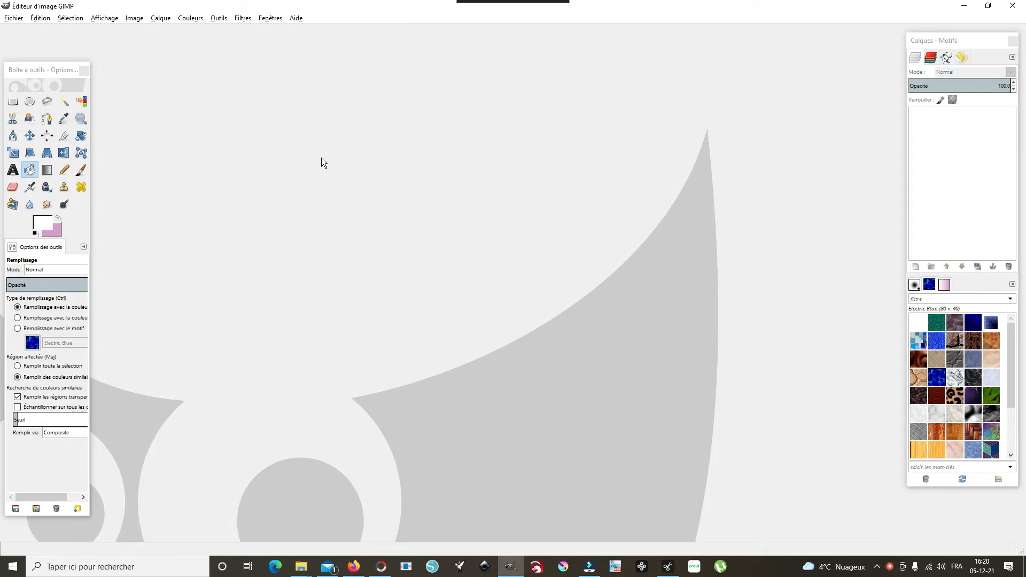
# Open the image T2840-Master-Journal-Cards-05.png from the PNG folder A of the downloaded Sunset Bay journal cards.
pyautogui.click(14, 19)
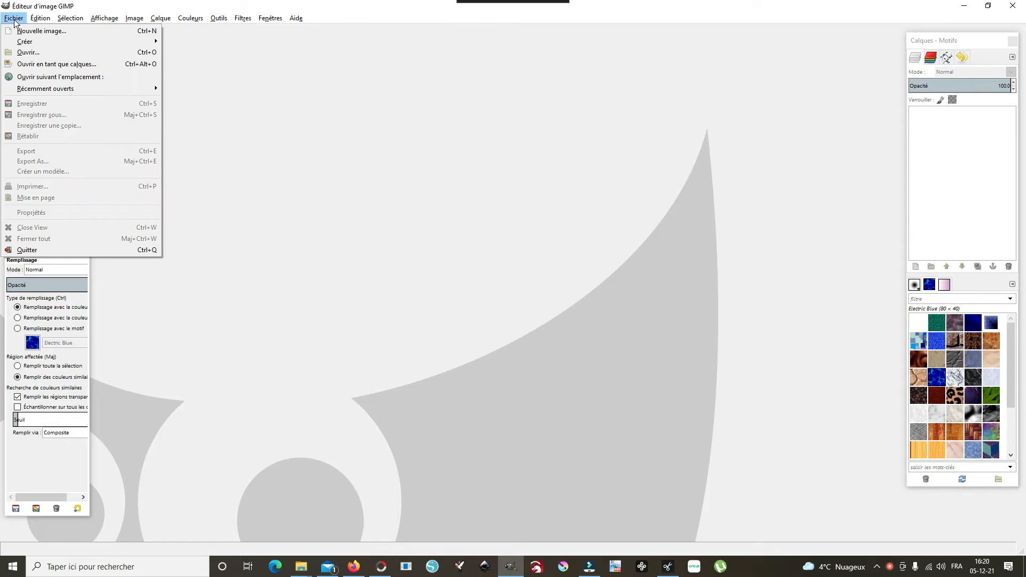
pyautogui.click(28, 51)
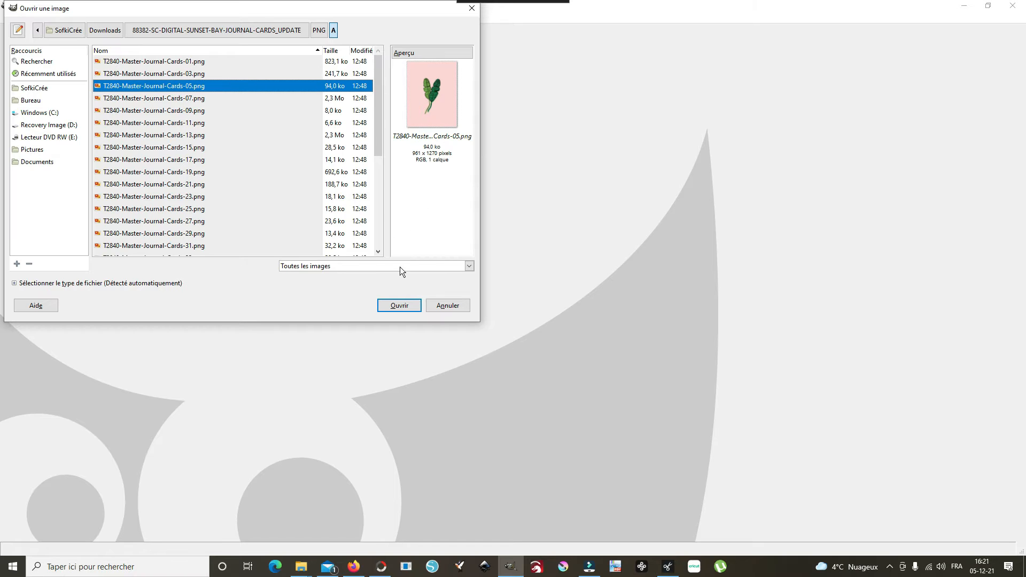
pyautogui.click(400, 307)
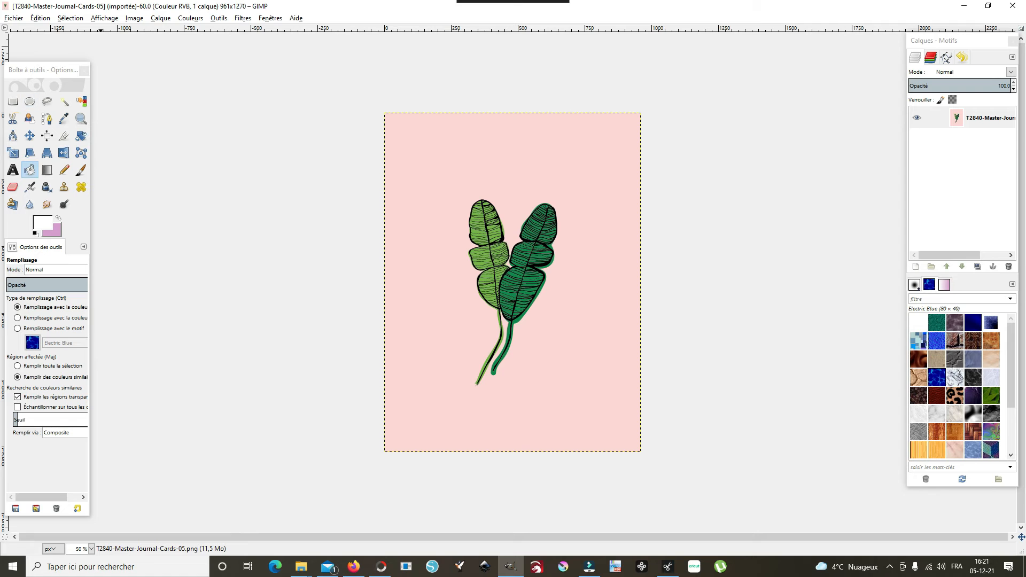
pyautogui.click(14, 19)
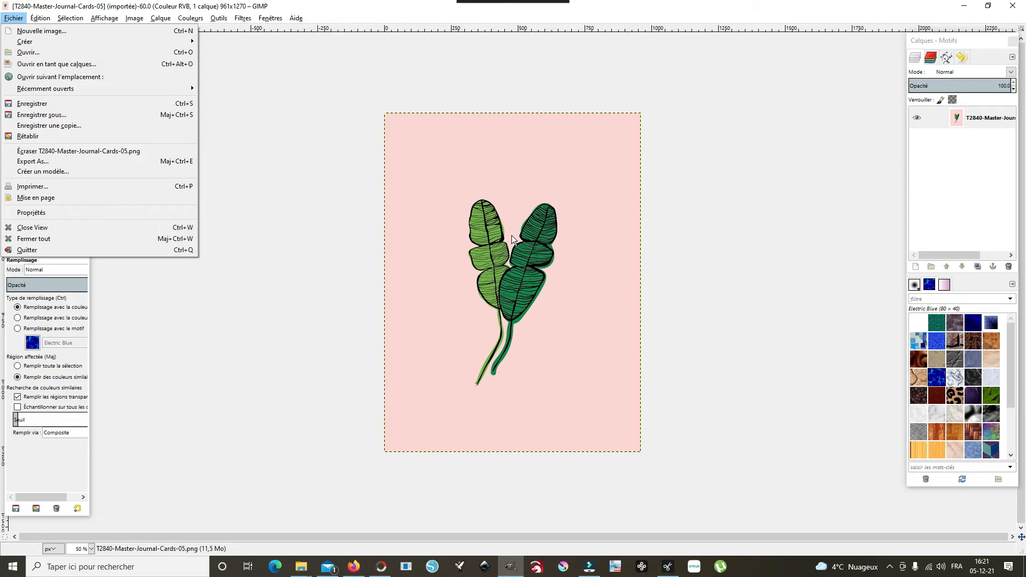
pyautogui.click(265, 251)
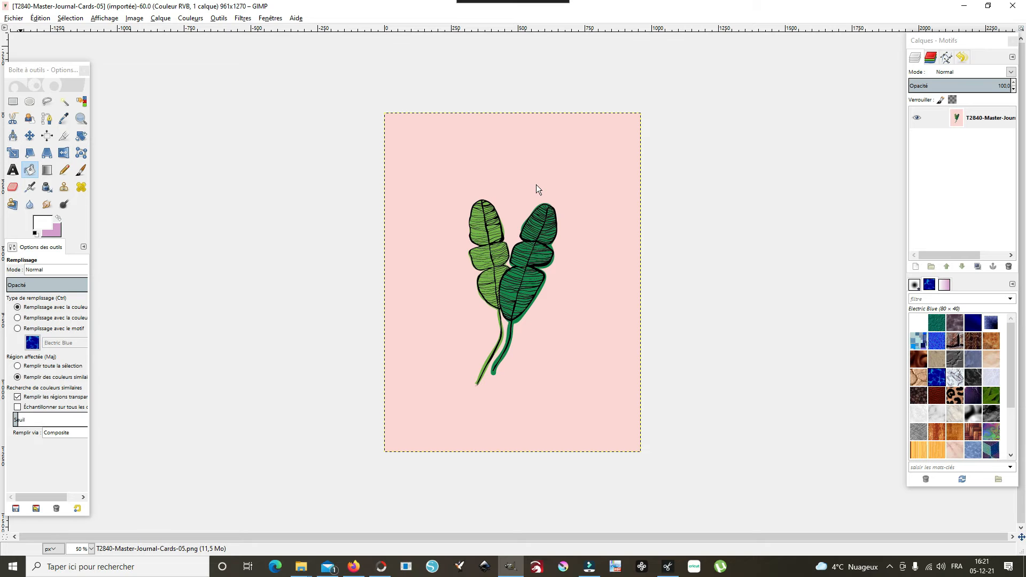
# Add a new 961 x 1270 px layer with transparent fill to the image.
pyautogui.click(162, 19)
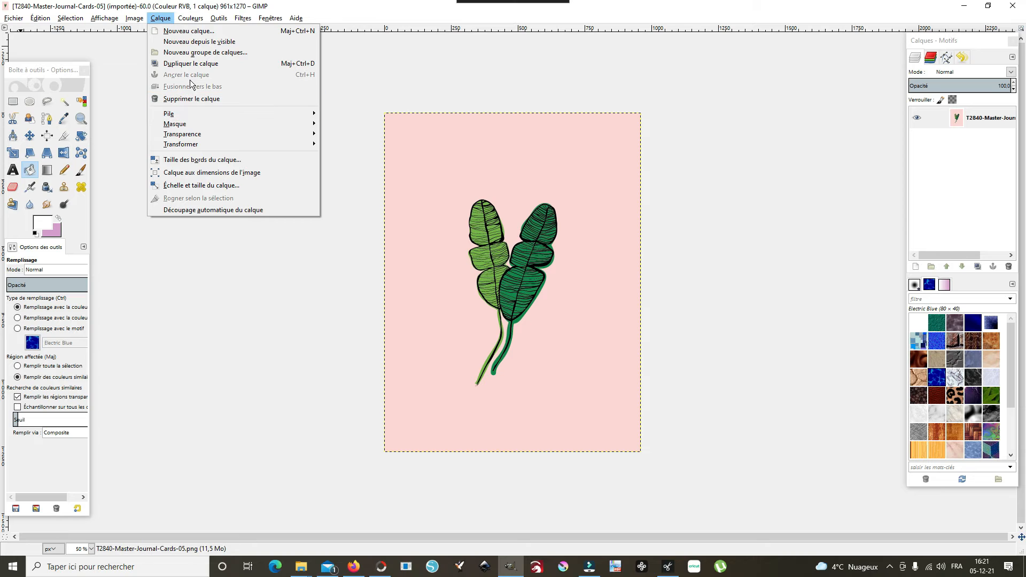
pyautogui.click(192, 30)
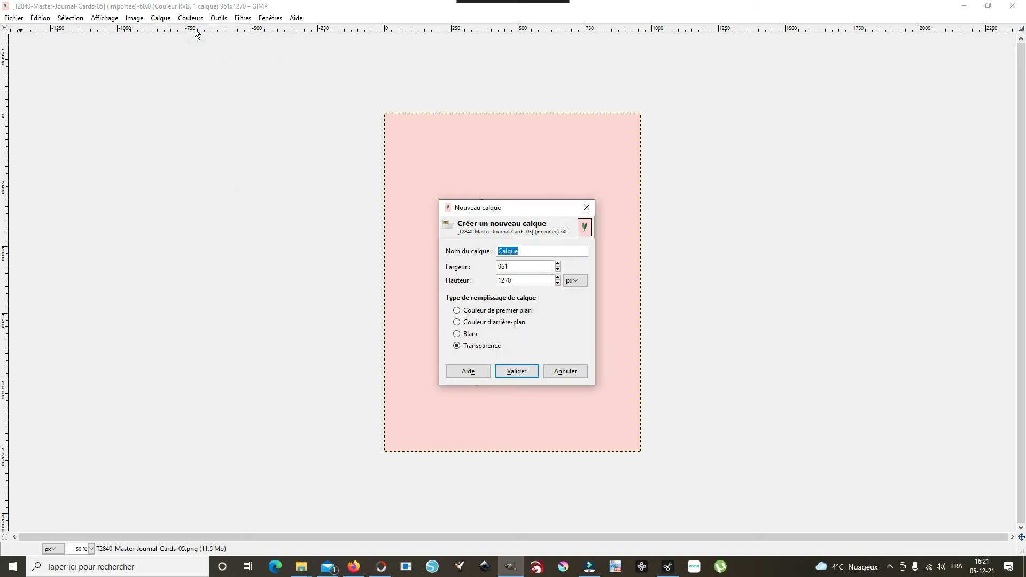
pyautogui.click(517, 371)
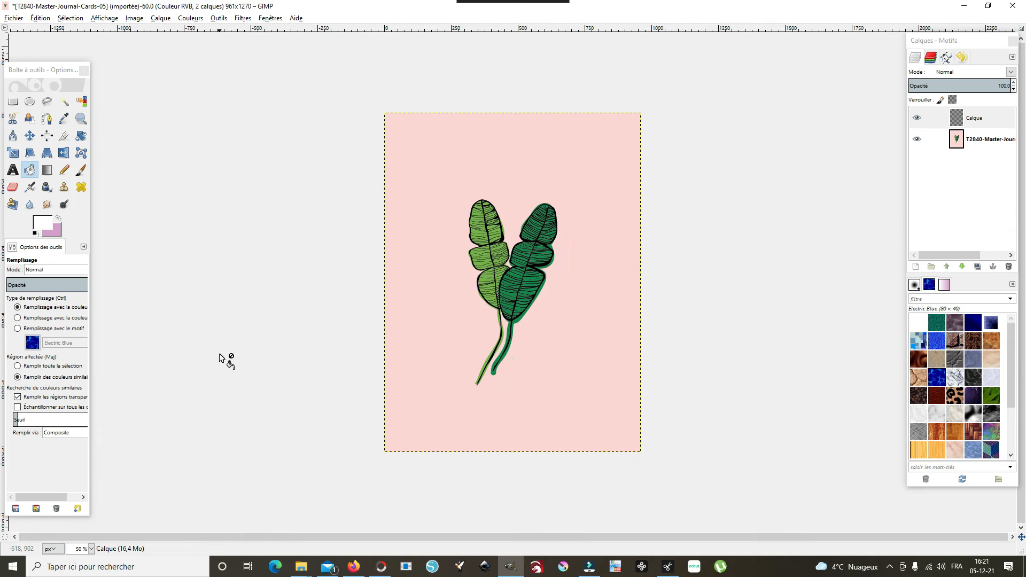
# Add an alpha channel to the original leaf card layer.
pyautogui.rightClick(987, 122)
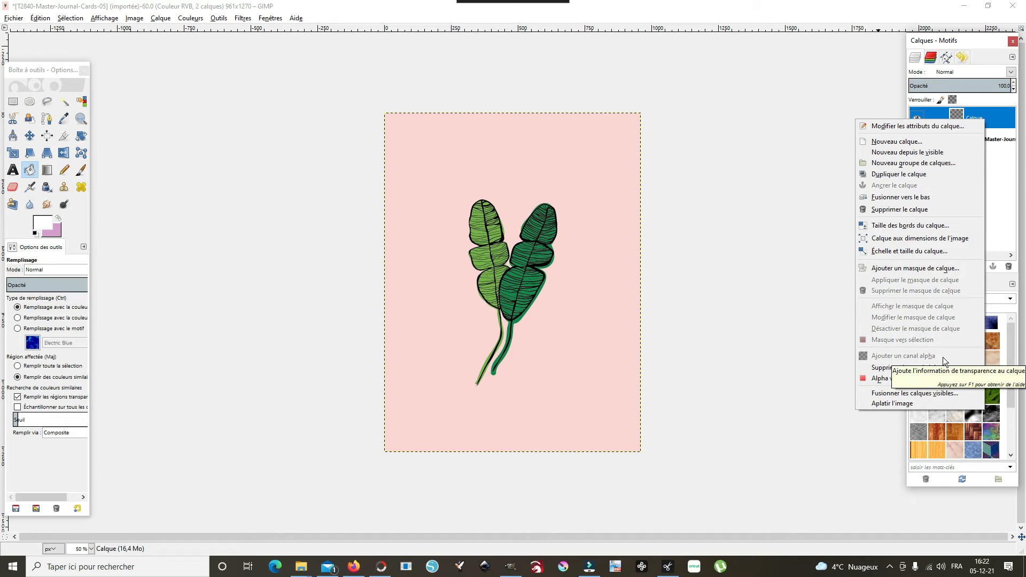
pyautogui.click(747, 307)
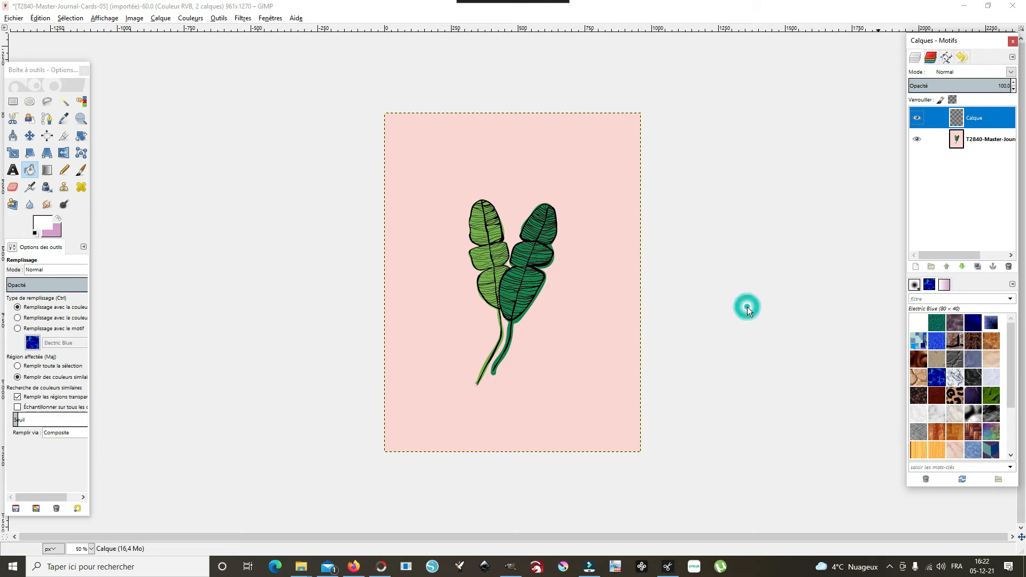
pyautogui.click(981, 140)
pyautogui.rightClick(980, 140)
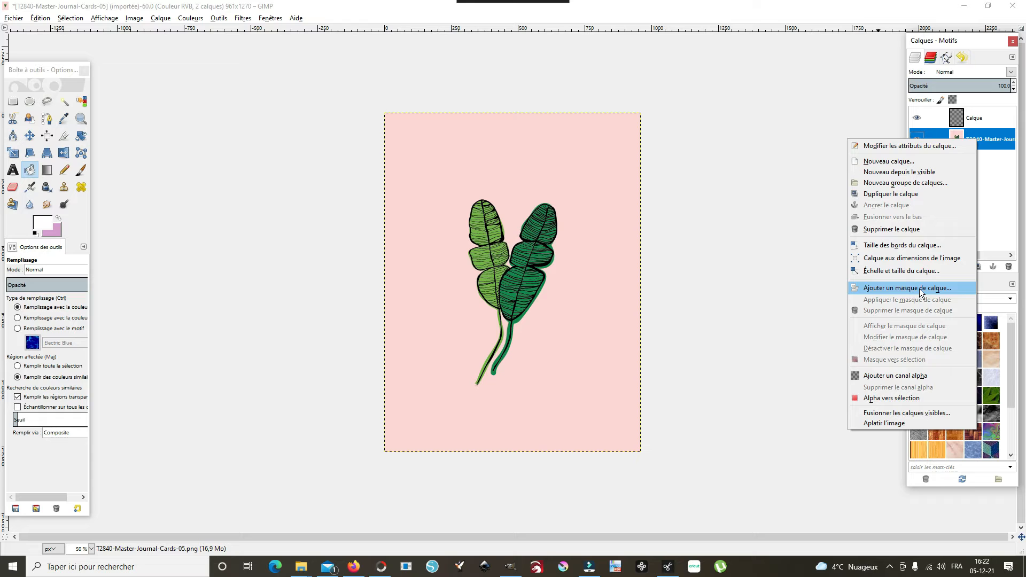
pyautogui.click(882, 380)
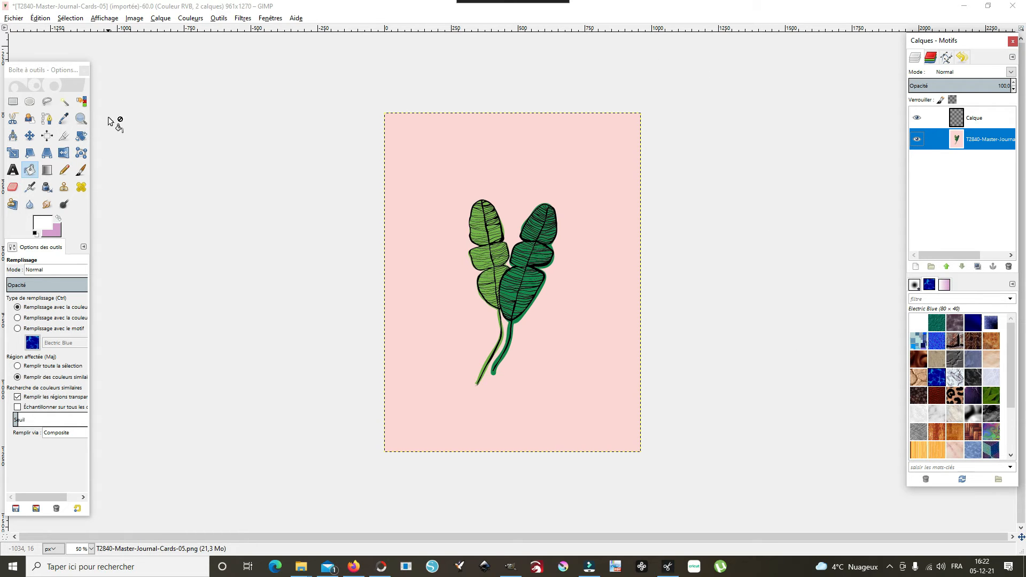
# Select the pink background of the leaf card by colour and clear it to transparency.
pyautogui.click(64, 102)
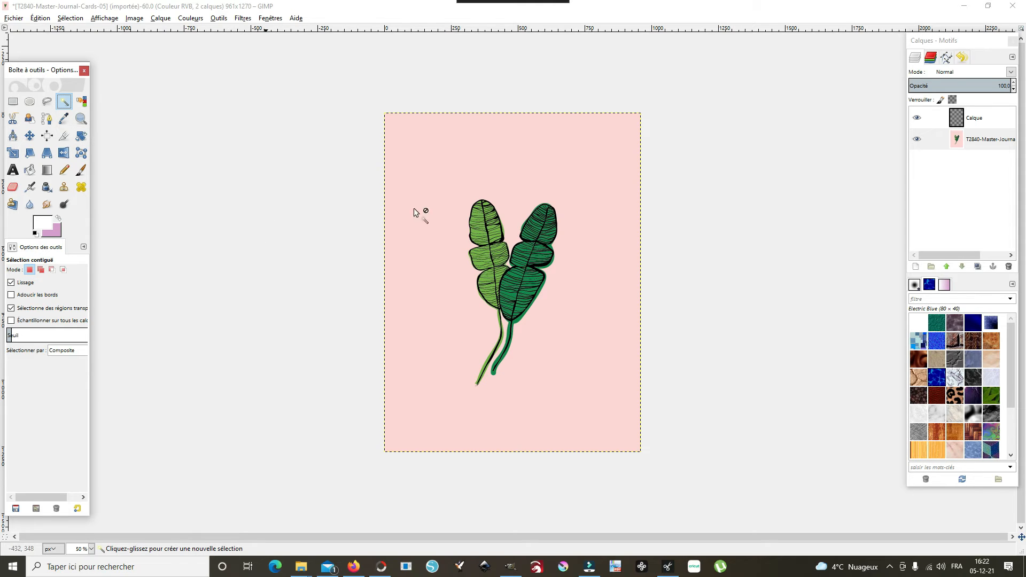
pyautogui.rightClick(451, 178)
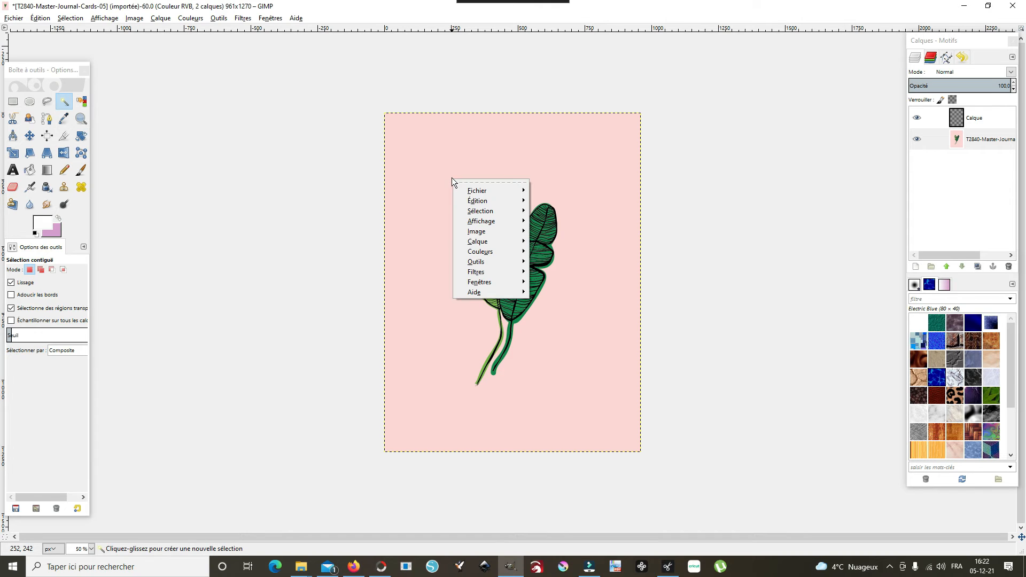
pyautogui.moveTo(484, 213)
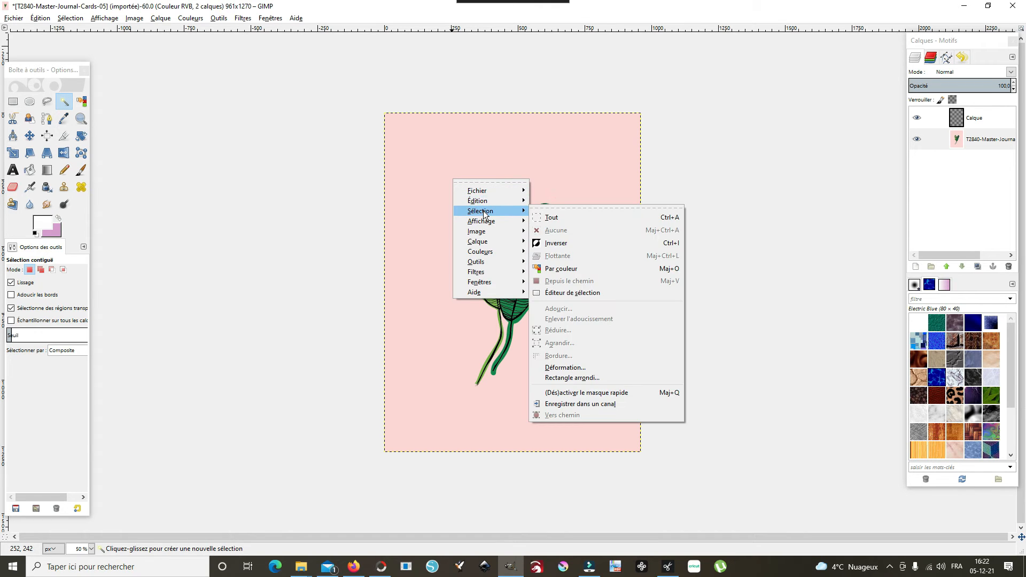
pyautogui.click(560, 270)
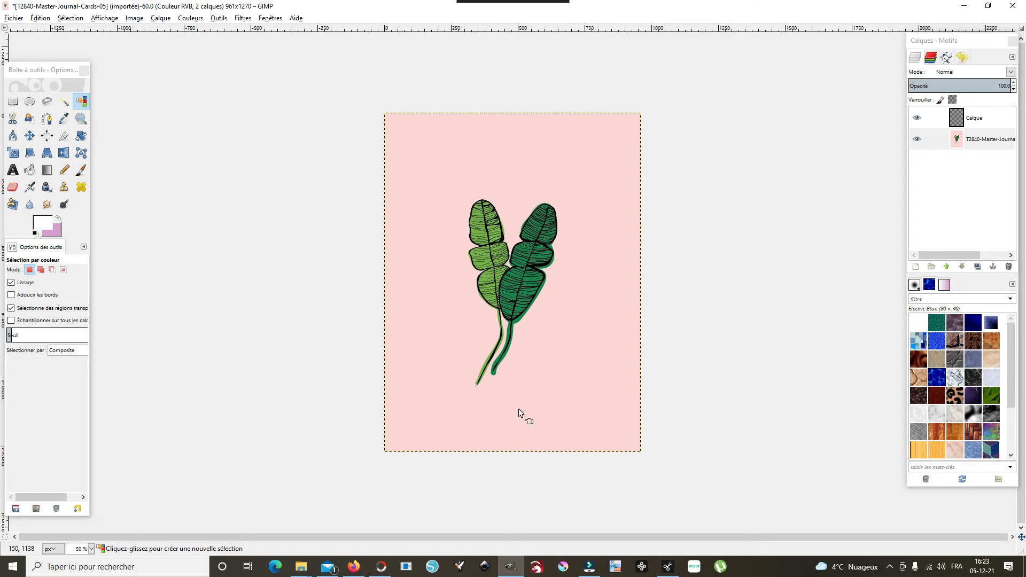
pyautogui.click(582, 332)
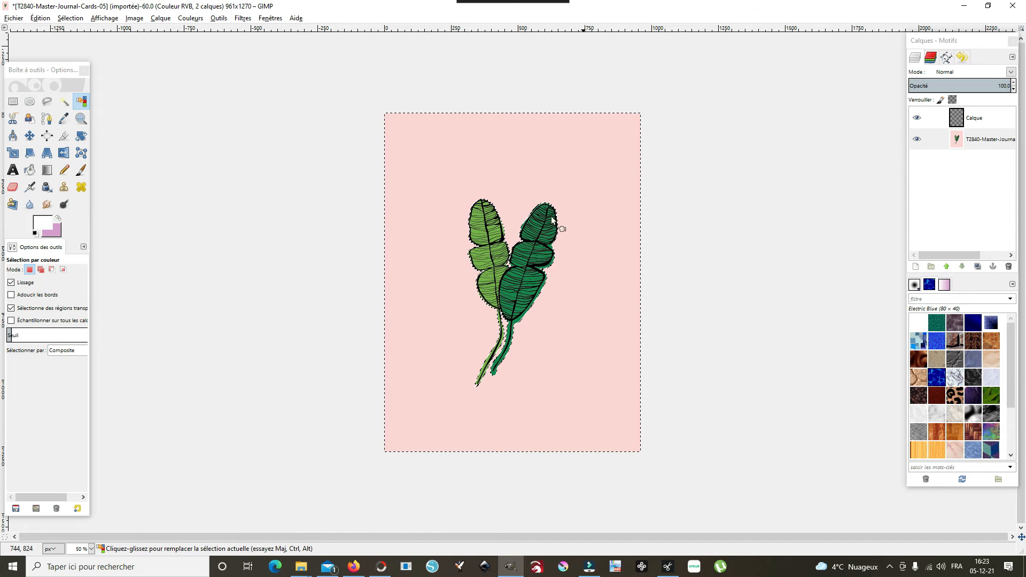
pyautogui.rightClick(544, 368)
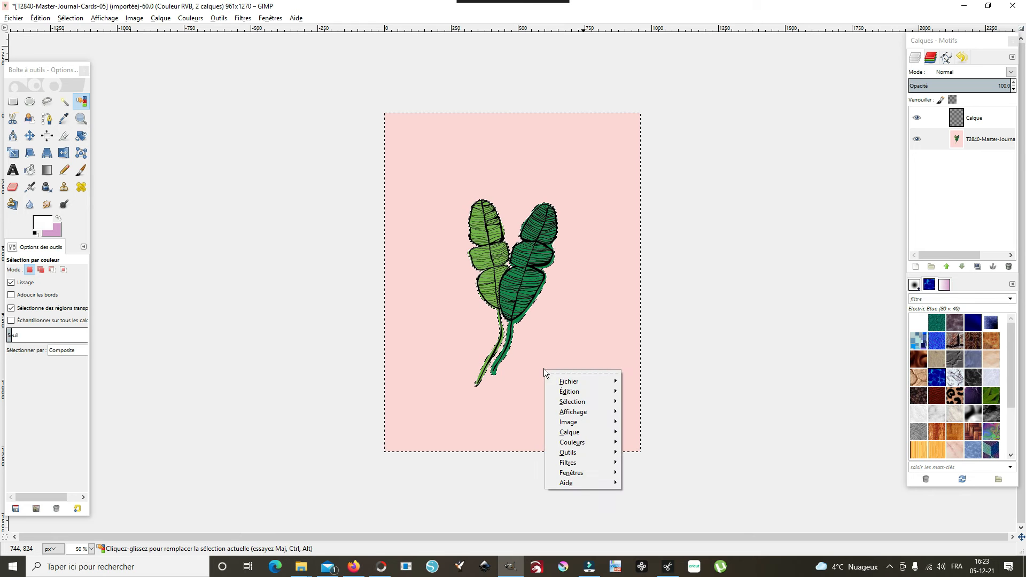
pyautogui.moveTo(569, 394)
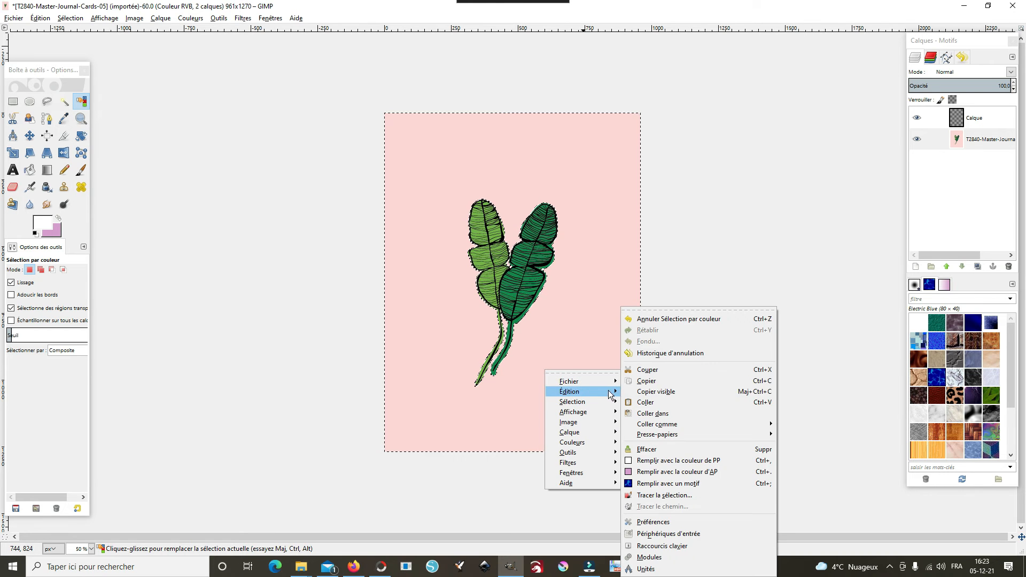
pyautogui.click(641, 452)
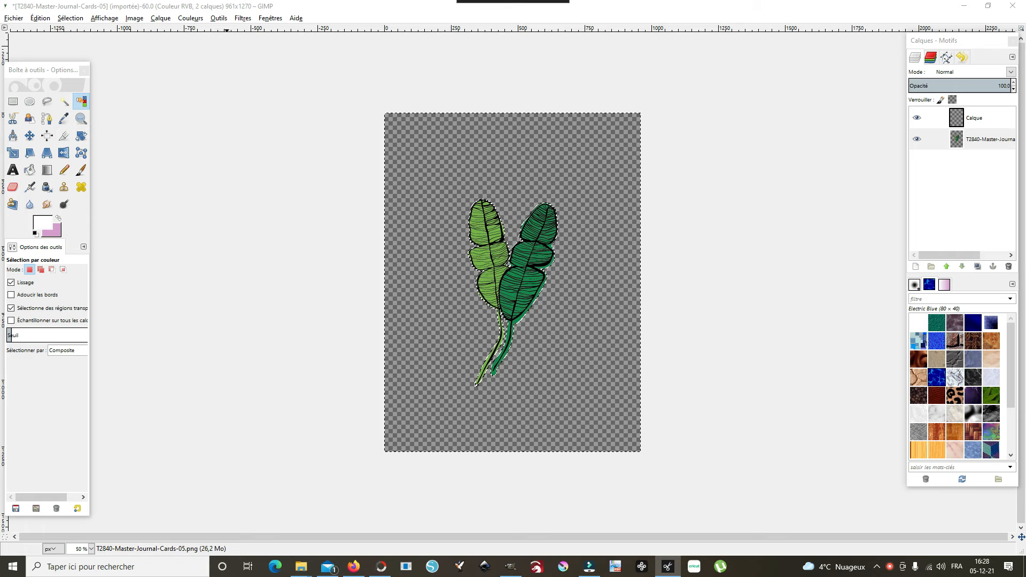
# Export the cut-out leaves as T2840-Master-Journal-Cards-05 stamp.png in the same folder, keeping the default PNG options.
pyautogui.click(20, 23)
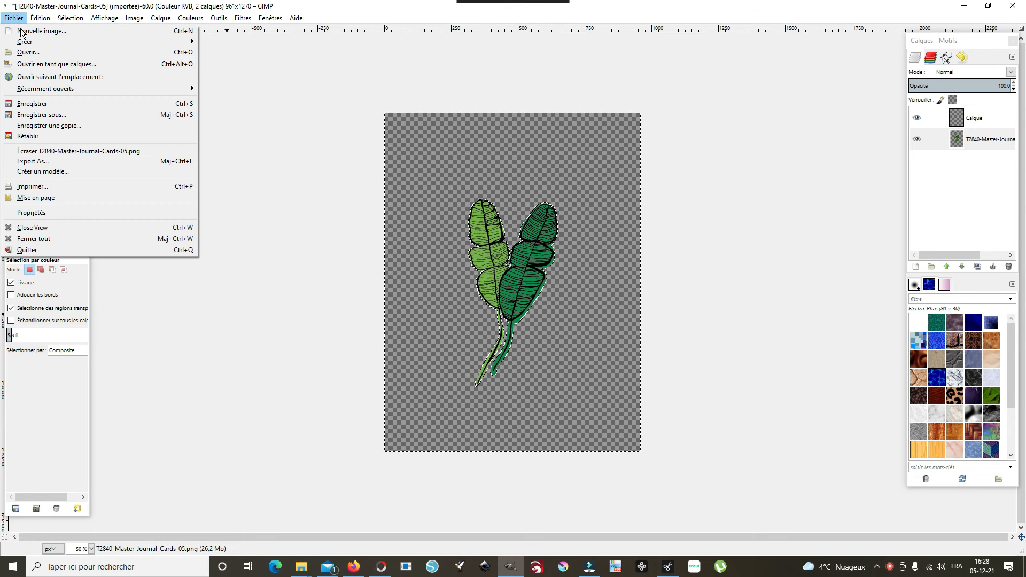
pyautogui.click(38, 165)
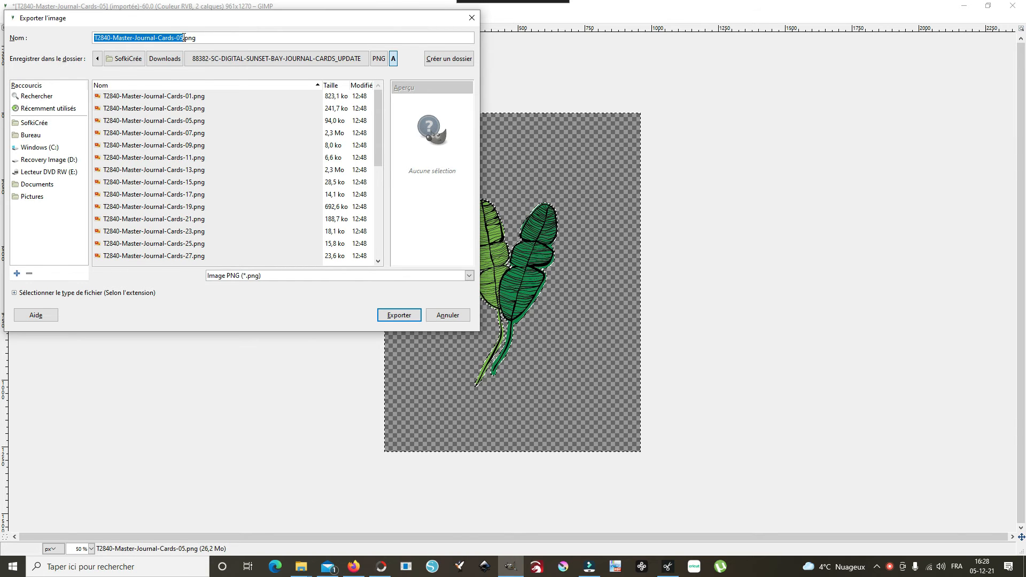
pyautogui.click(182, 38)
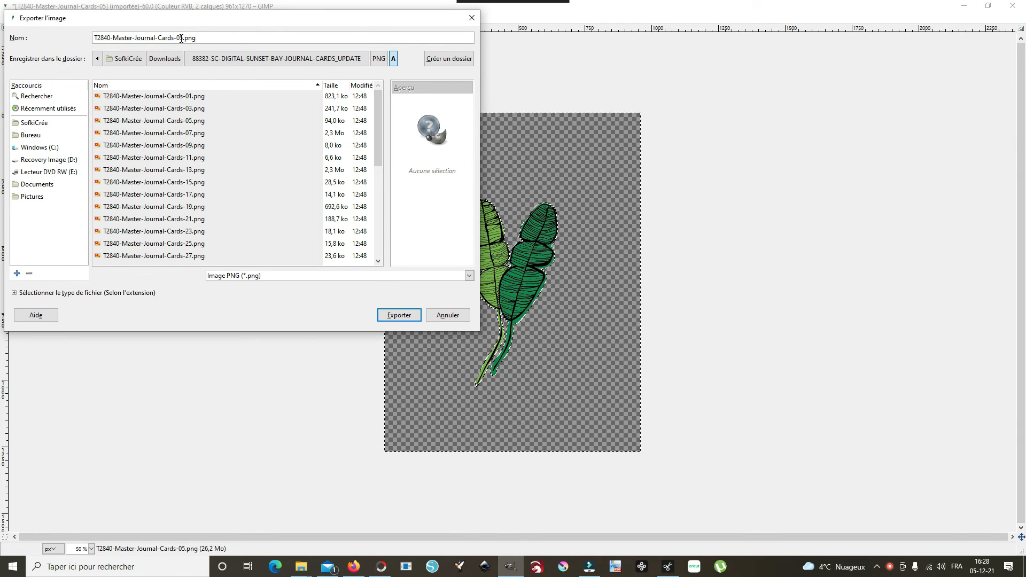
pyautogui.click(182, 37)
pyautogui.write('stamp')
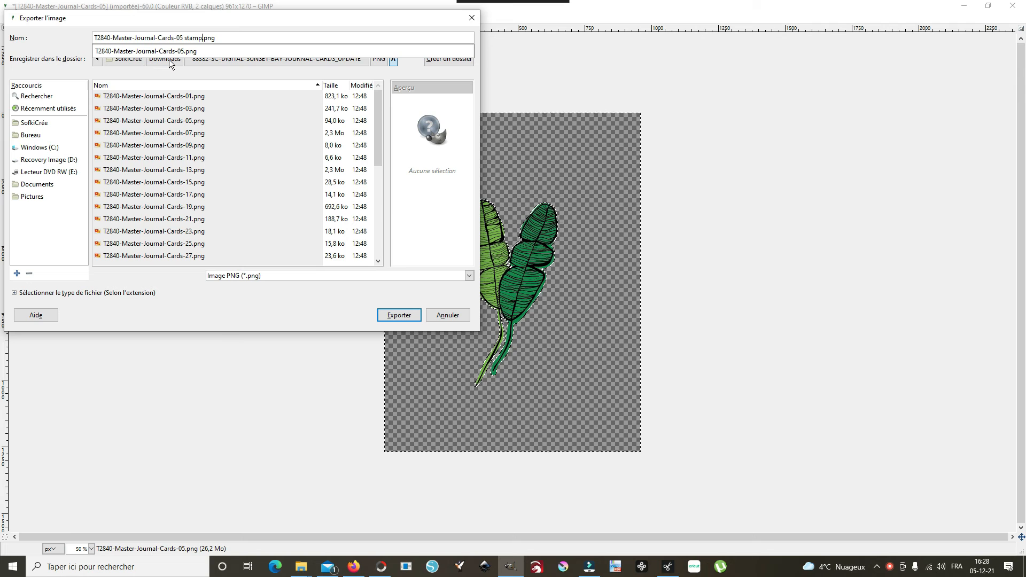
pyautogui.click(32, 134)
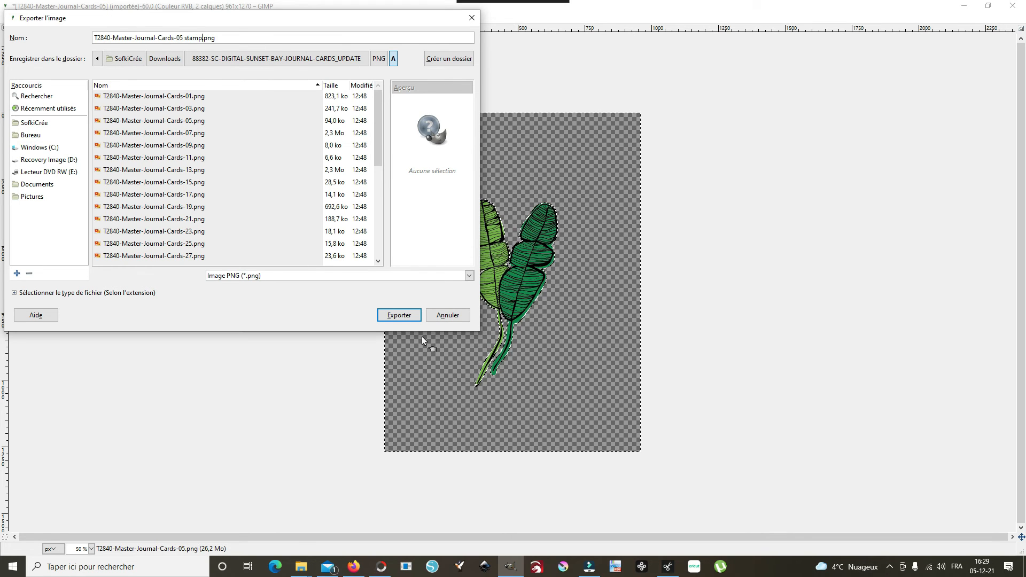
pyautogui.click(400, 315)
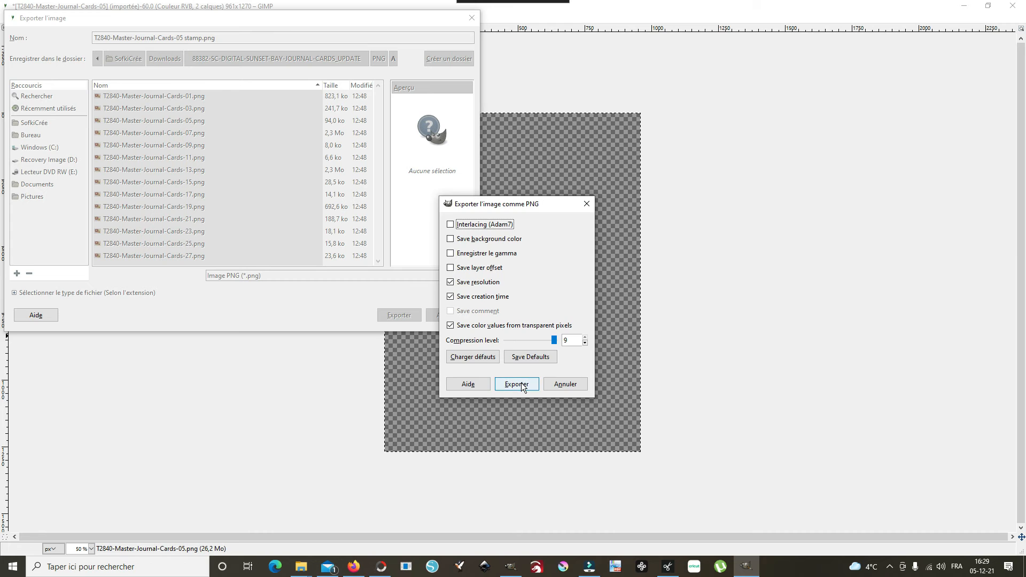
pyautogui.click(516, 385)
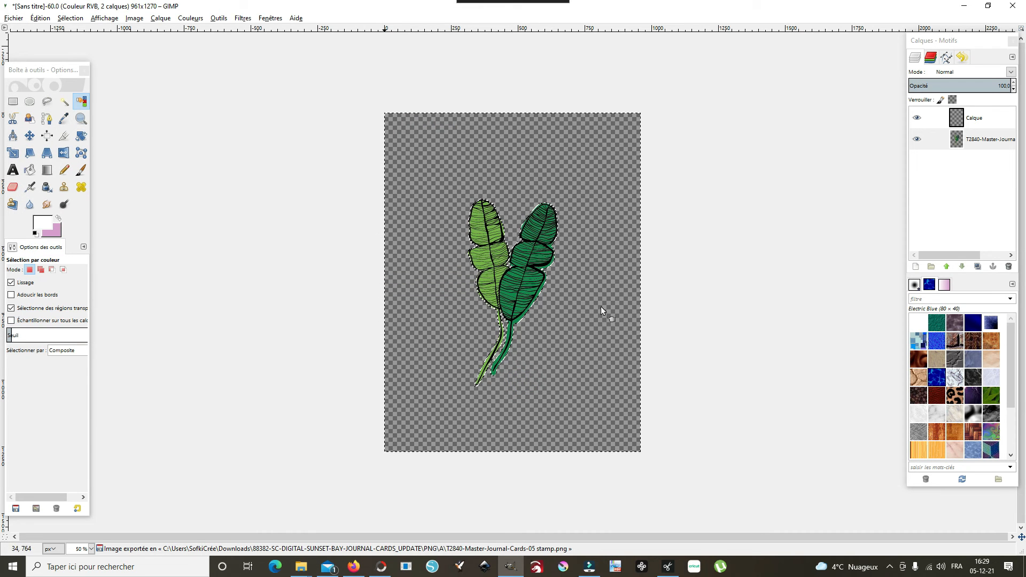
# Switch to PhotoScape X Pro and show the images of folder A inside the downloaded 88382-SC-DIGITAL-SUNSET-BAY set's PNG folder.
pyautogui.click(381, 566)
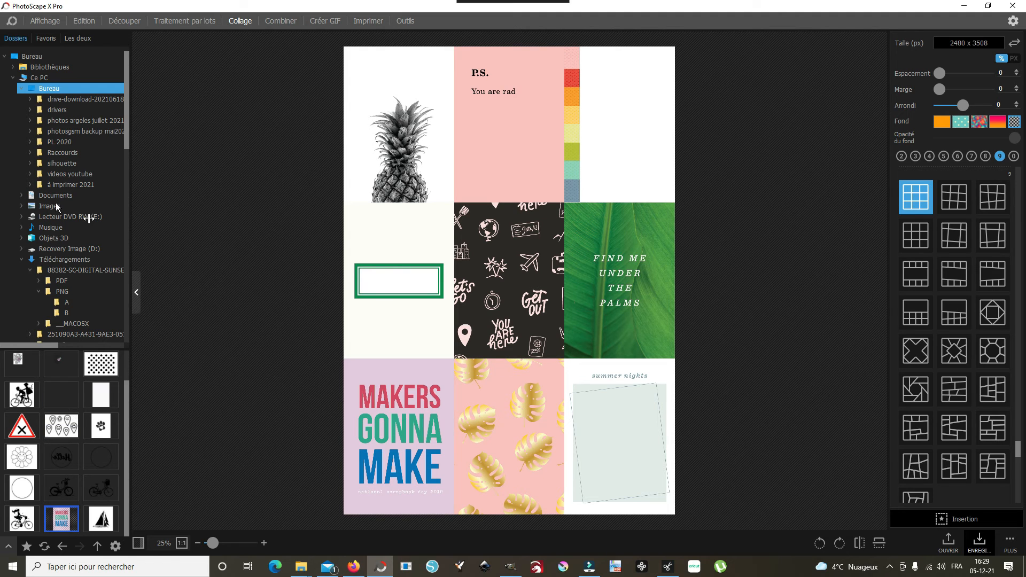
pyautogui.click(83, 261)
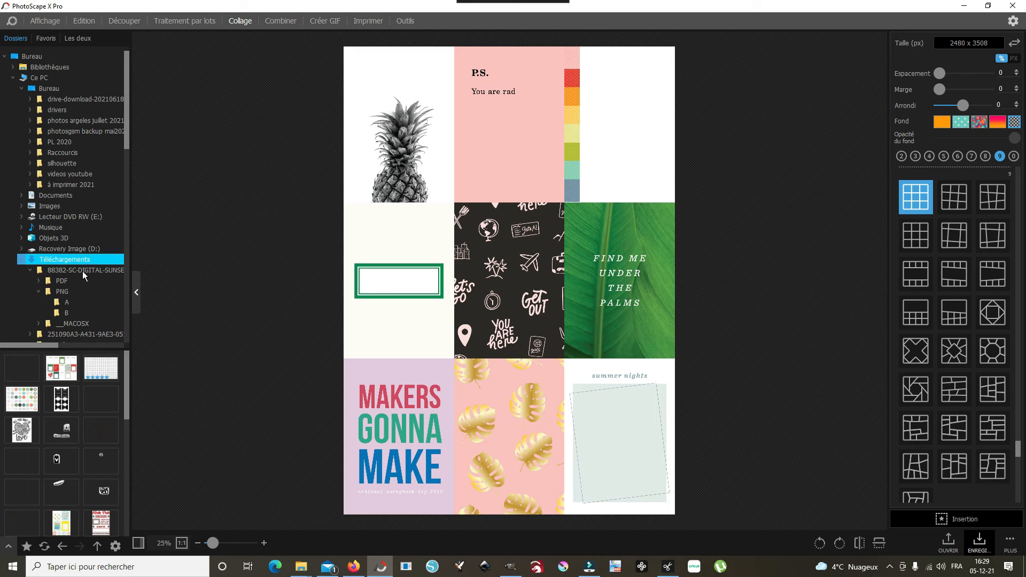
pyautogui.scroll(-3, 88, 284)
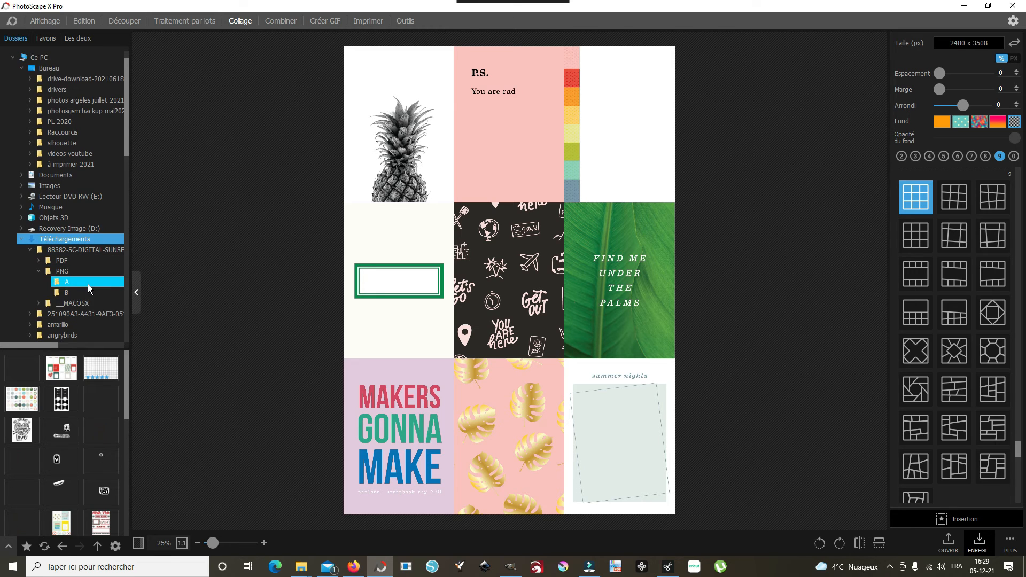
pyautogui.click(90, 275)
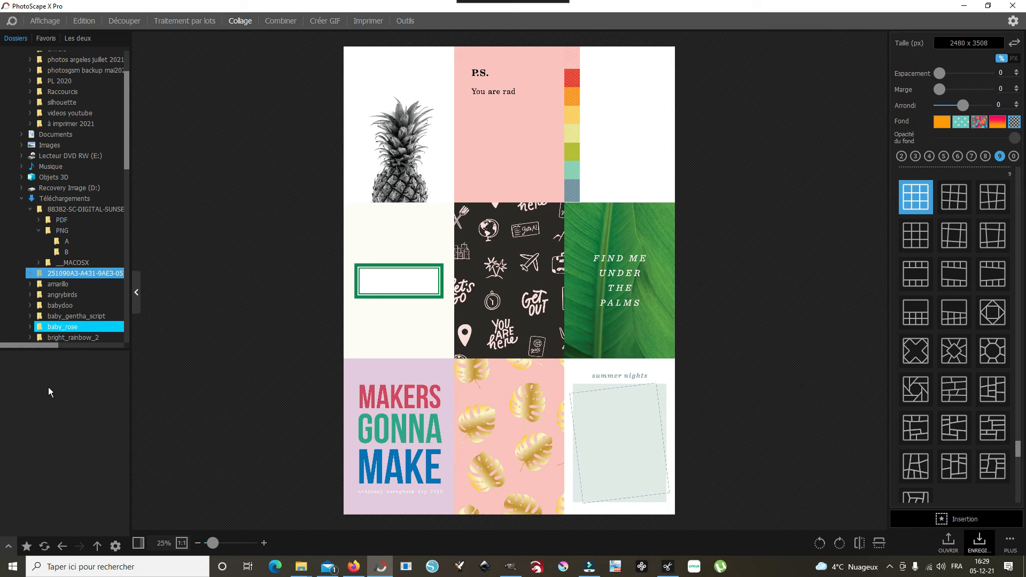
pyautogui.scroll(-3, 83, 294)
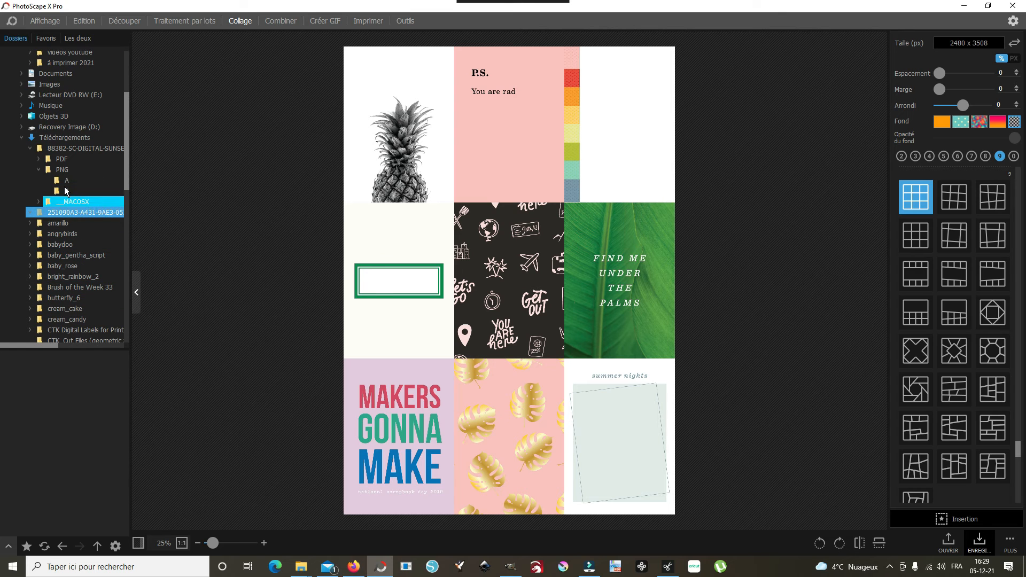
pyautogui.click(62, 169)
pyautogui.click(62, 180)
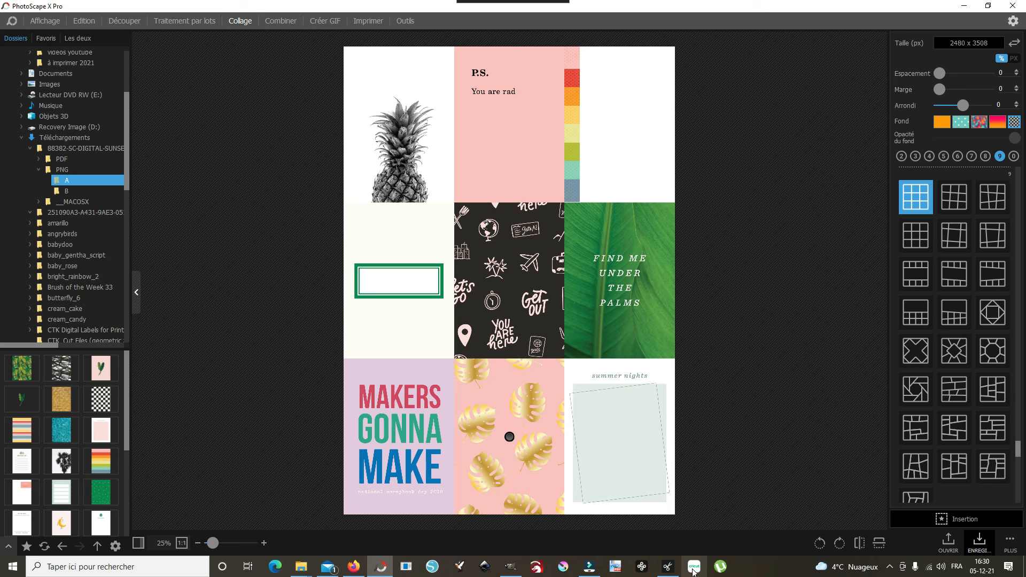
# Start inserting an image into the collage and browse Downloads to the 88382-SC-DIGITAL-SUNSET-BAY-JOURNAL-CARDS_UPDATE folder.
pyautogui.click(955, 520)
pyautogui.click(921, 443)
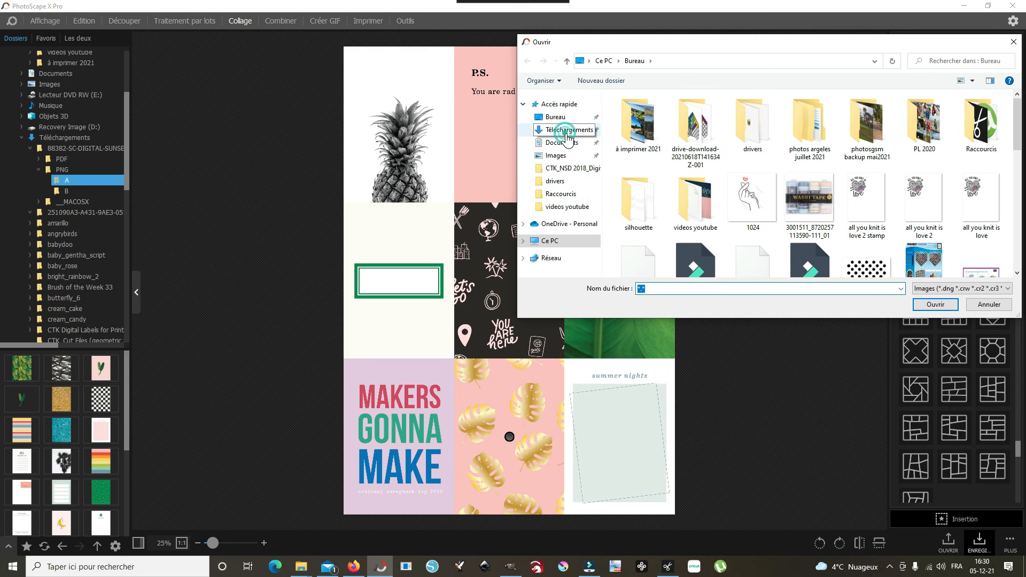
pyautogui.click(568, 132)
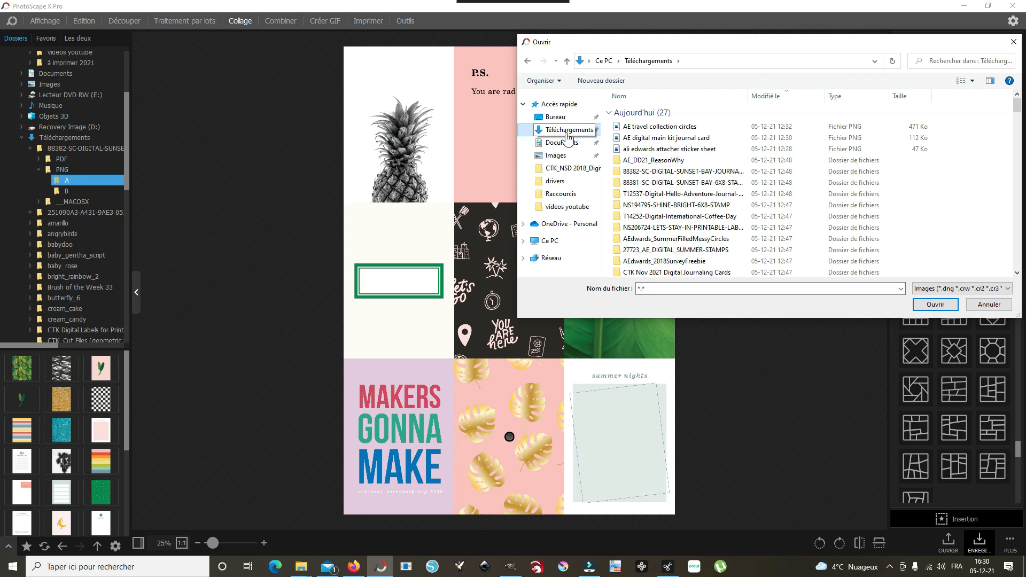
pyautogui.click(619, 138)
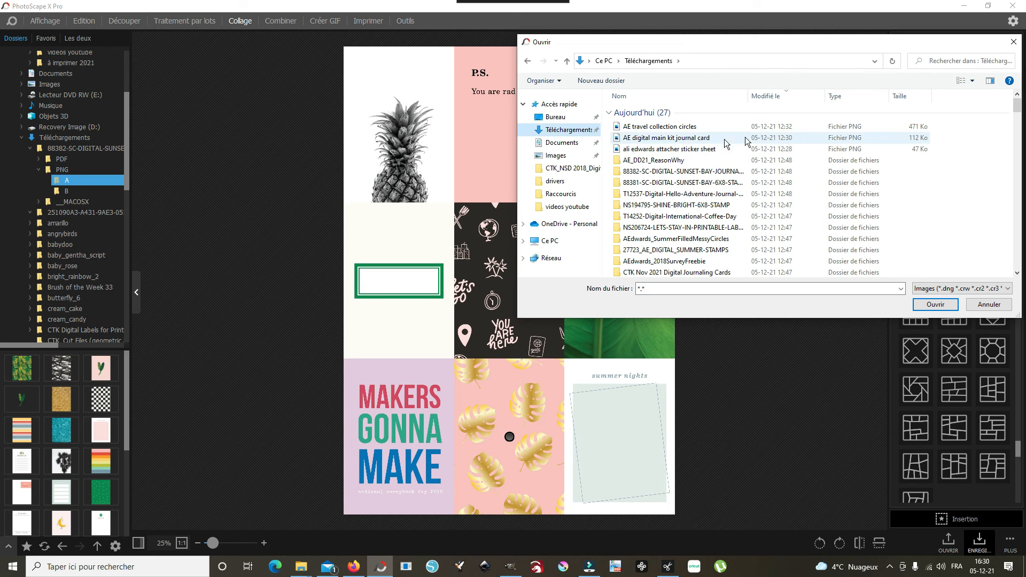
pyautogui.click(671, 174)
pyautogui.doubleClick(671, 173)
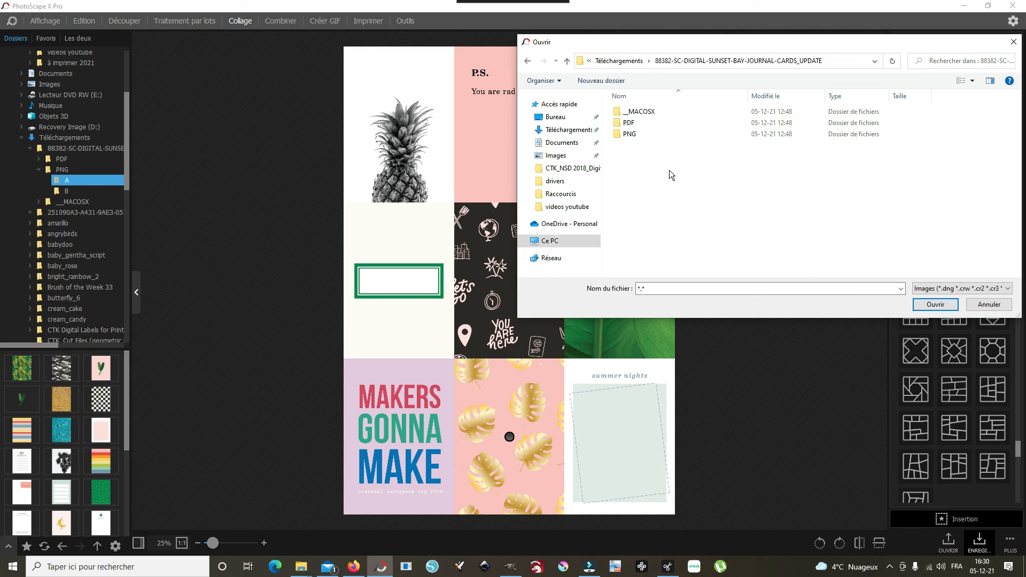
# Insert T2840-Master-Journal-Cards-05 stamp from the set's PNG folder A onto the collage.
pyautogui.click(630, 135)
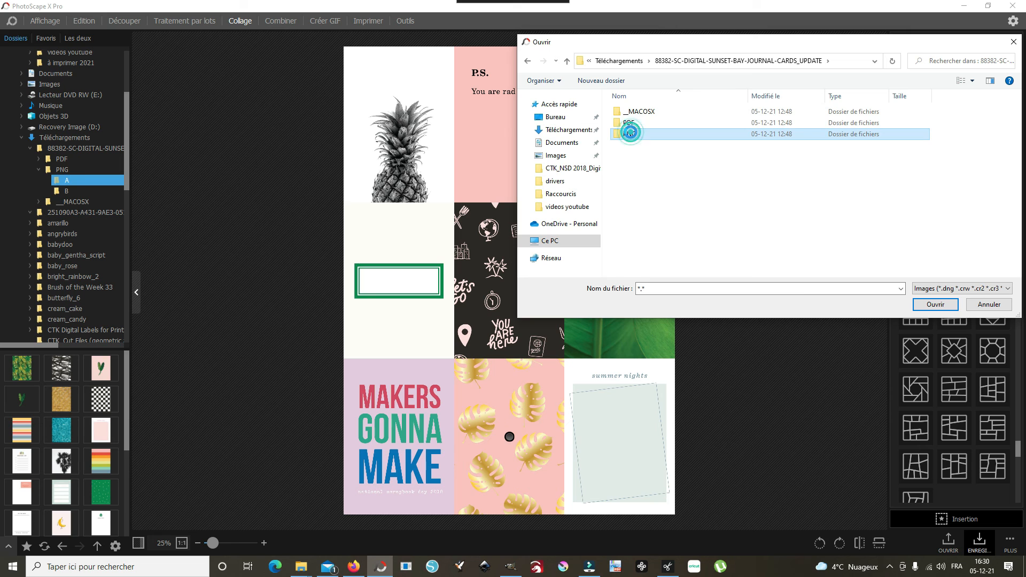
pyautogui.doubleClick(631, 136)
pyautogui.click(628, 116)
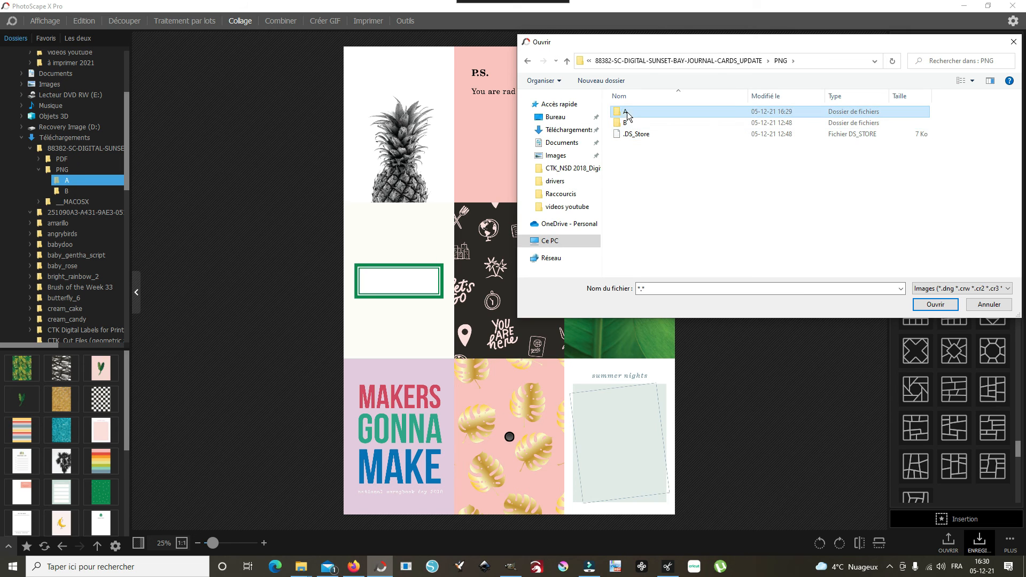
pyautogui.doubleClick(628, 115)
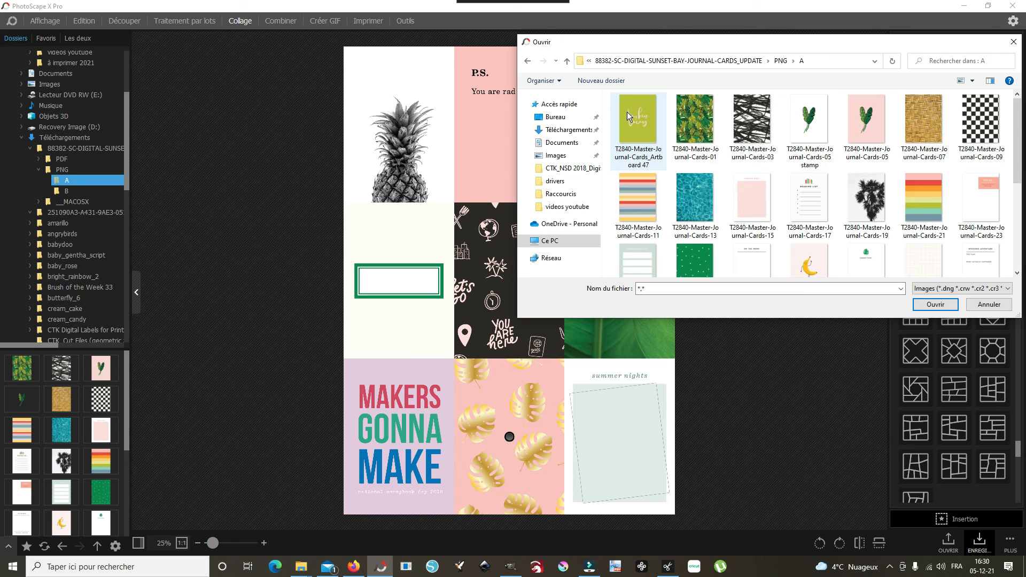
pyautogui.click(808, 128)
pyautogui.click(934, 304)
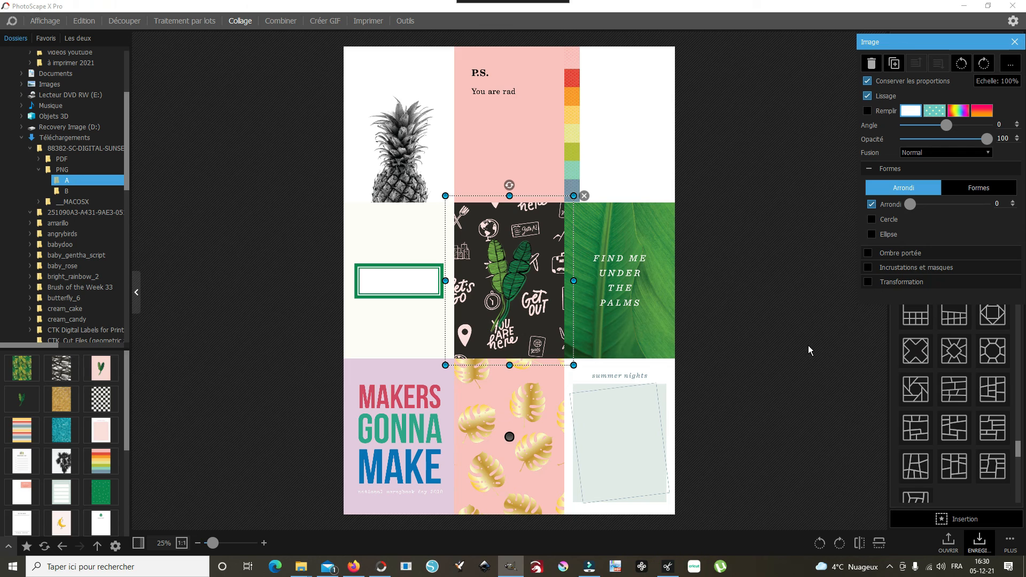
# Scale the leaf stamp down to about 59.1% and place it over the lower corner of the "summer nights" card.
pyautogui.moveTo(494, 296)
pyautogui.mouseDown()
pyautogui.moveTo(388, 294)
pyautogui.moveTo(524, 299)
pyautogui.moveTo(489, 276)
pyautogui.mouseUp()
pyautogui.moveTo(415, 297); pyautogui.dragTo(619, 462)
pyautogui.moveTo(685, 358); pyautogui.dragTo(632, 426)
pyautogui.moveTo(599, 481); pyautogui.dragTo(659, 487)
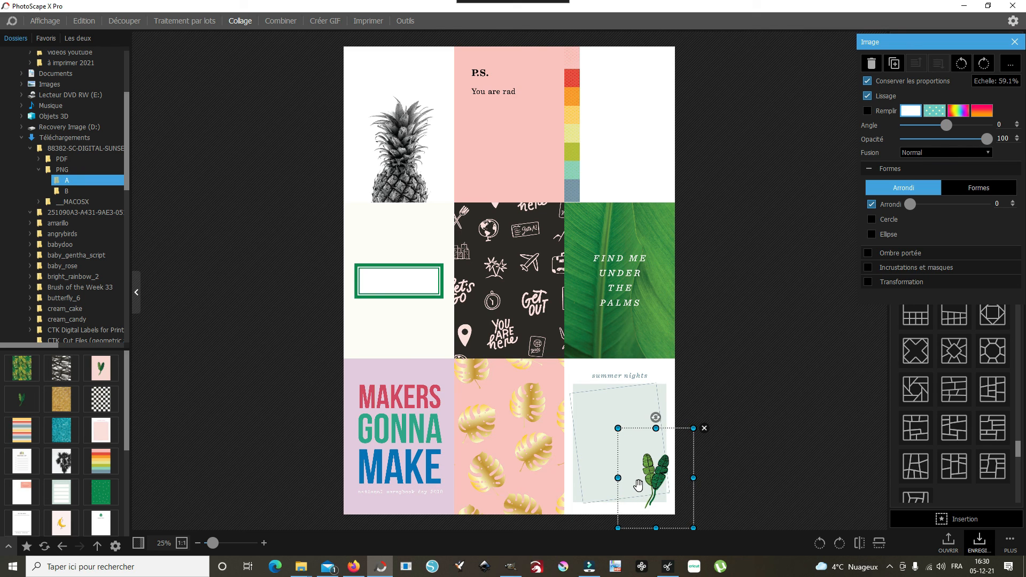
# Rotate the leaf stamp to about -29 degrees and move it onto the cream card, overlapping the green frame's lower corner.
pyautogui.moveTo(651, 488); pyautogui.dragTo(619, 464)
pyautogui.moveTo(619, 395); pyautogui.dragTo(582, 410)
pyautogui.moveTo(610, 453); pyautogui.dragTo(361, 314)
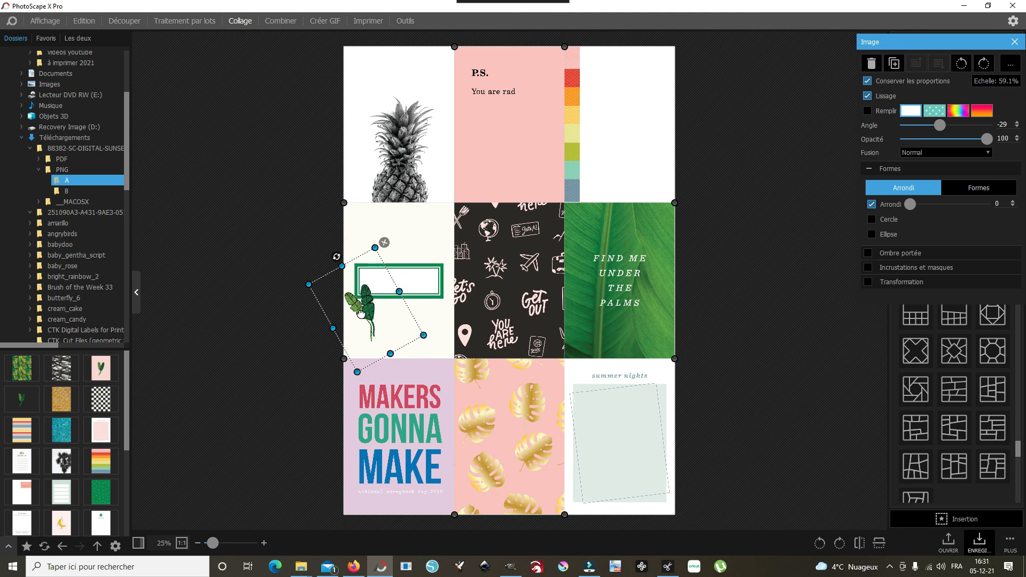